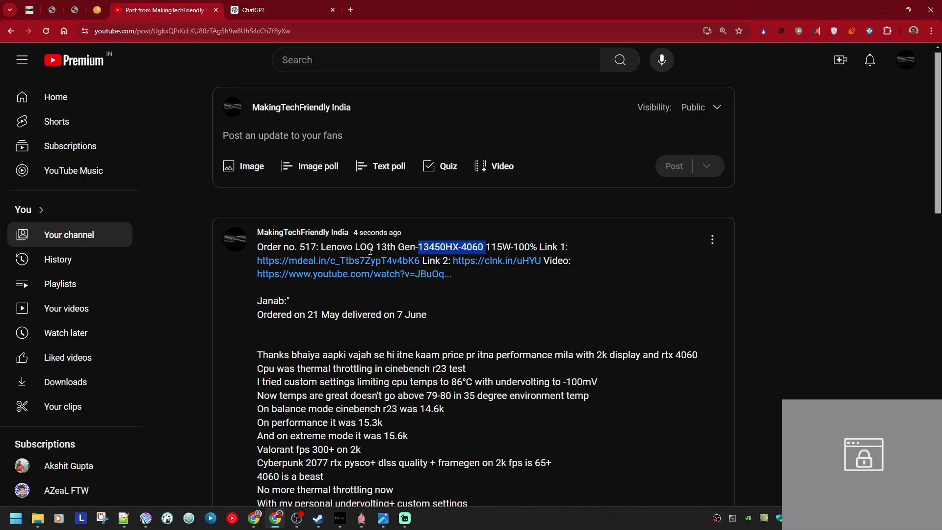
Step: Read the 'Order no. 517' Lenovo LOQ post, then switch to its ChatGPT translation
left_click(323, 248)
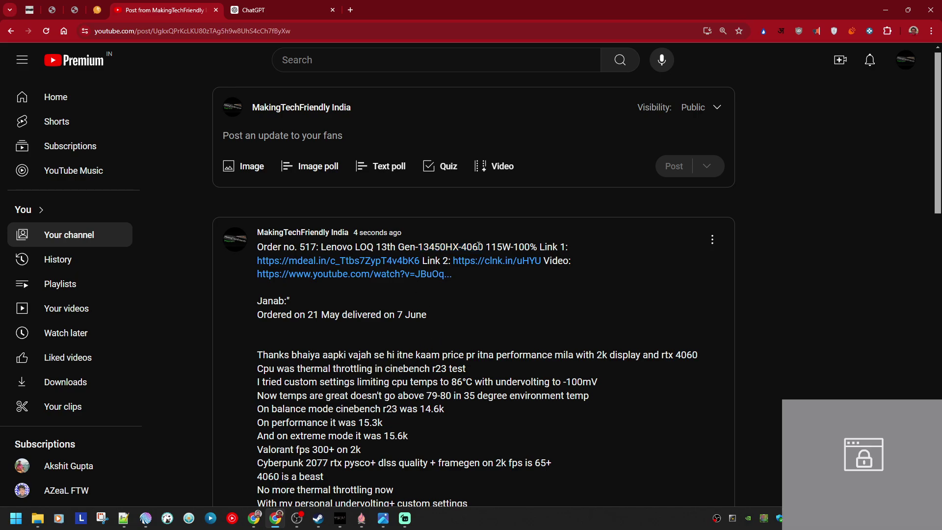
scroll(529, 344, "down", 3)
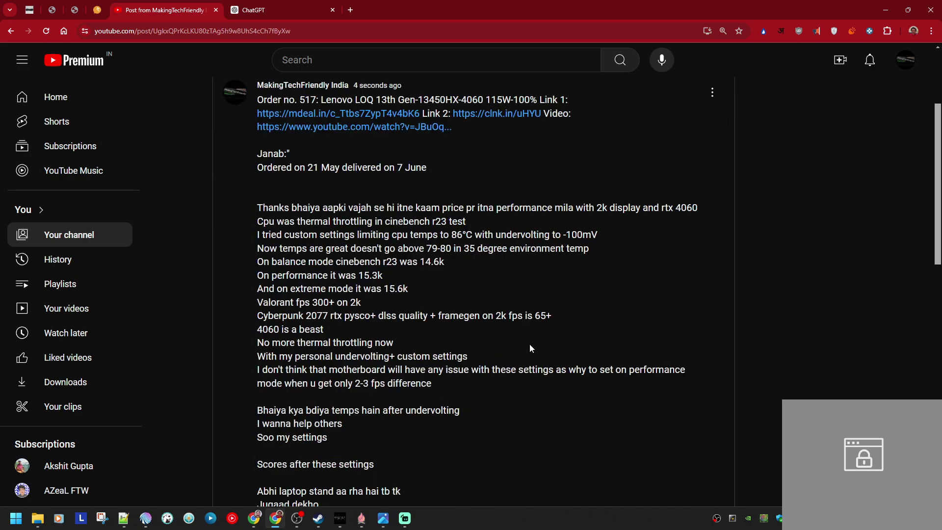
scroll(496, 334, "down", 3)
scroll(496, 334, "down", 3)
scroll(555, 348, "down", 2)
scroll(460, 346, "up", 4)
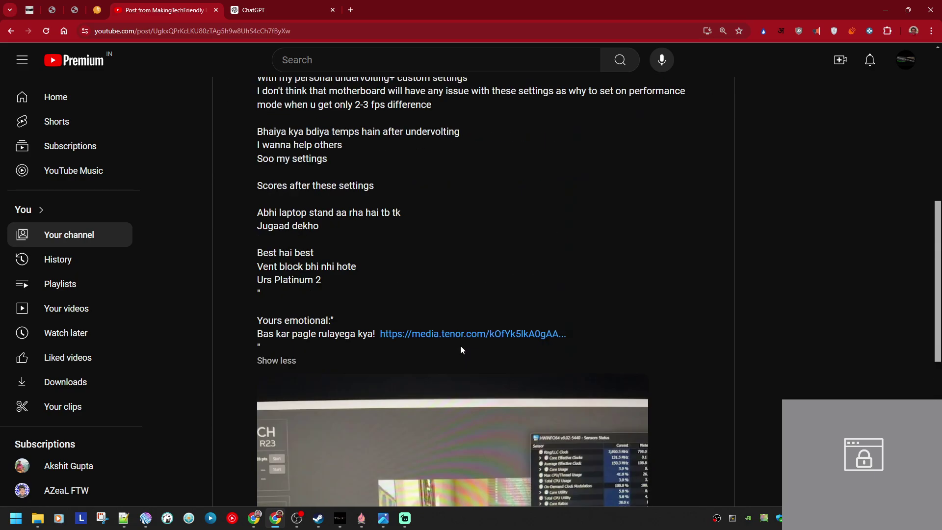
scroll(459, 339, "up", 3)
scroll(459, 340, "up", 5)
scroll(401, 246, "up", 3)
left_click(276, 9)
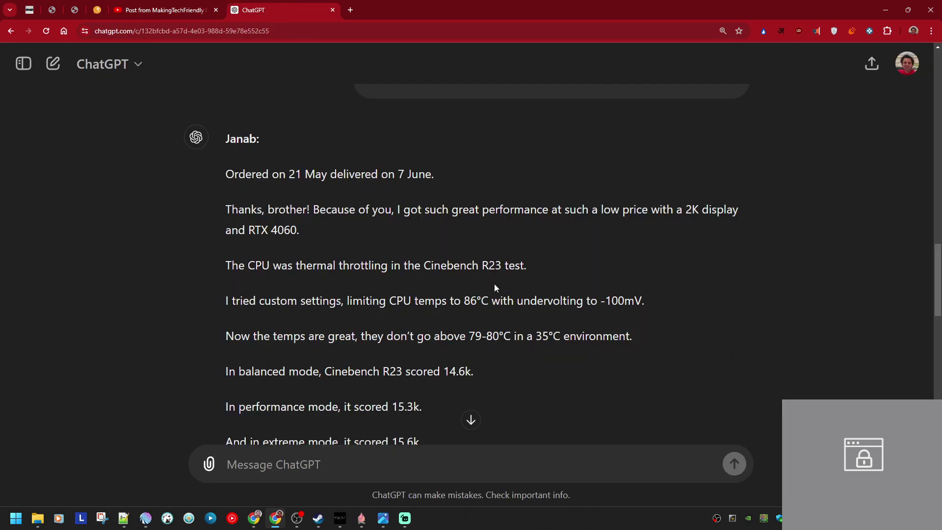
scroll(468, 304, "down", 1)
left_click(165, 10)
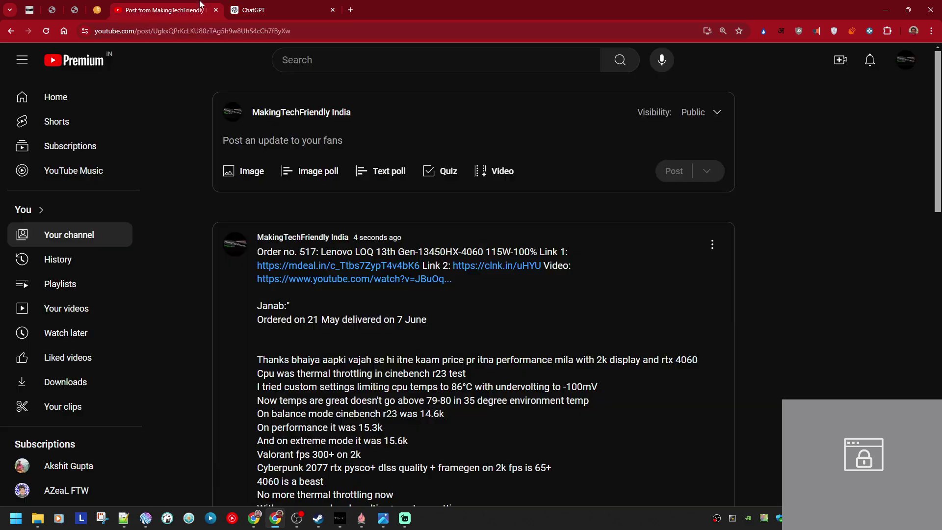
left_click_drag(419, 252, 468, 254)
left_click(461, 254)
left_click_drag(375, 253, 427, 252)
left_click(483, 253)
left_click(292, 9)
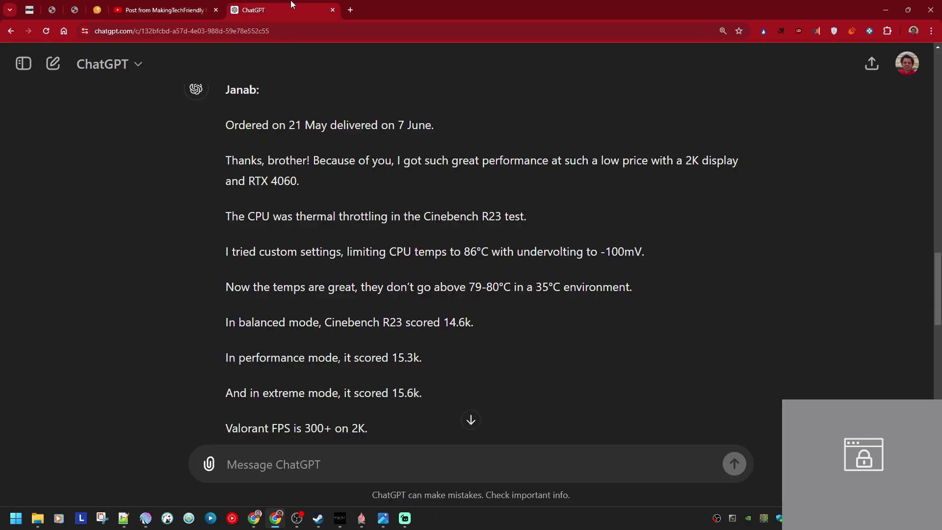
scroll(382, 318, "down", 3)
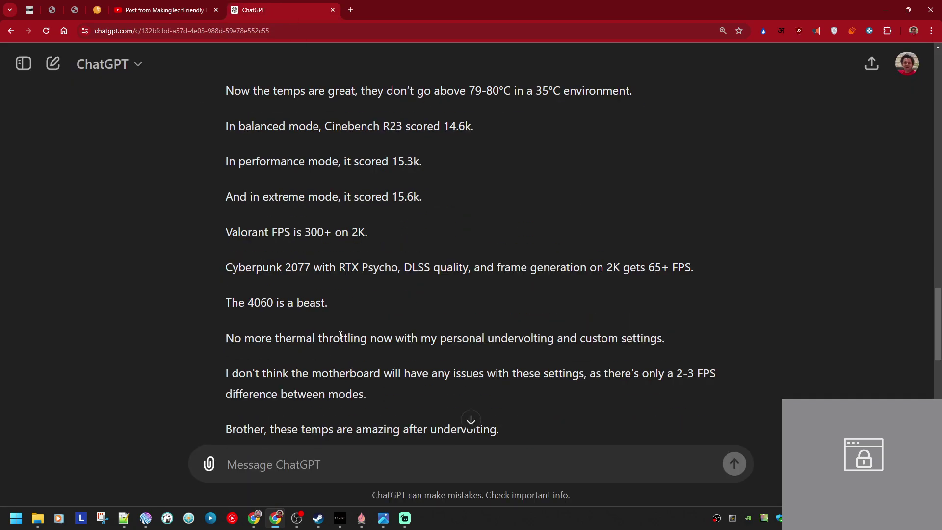
Step: Go full screen and read the greeting, thanks and thermal throttling lines of the translation
key("F11")
scroll(340, 334, "down", 3)
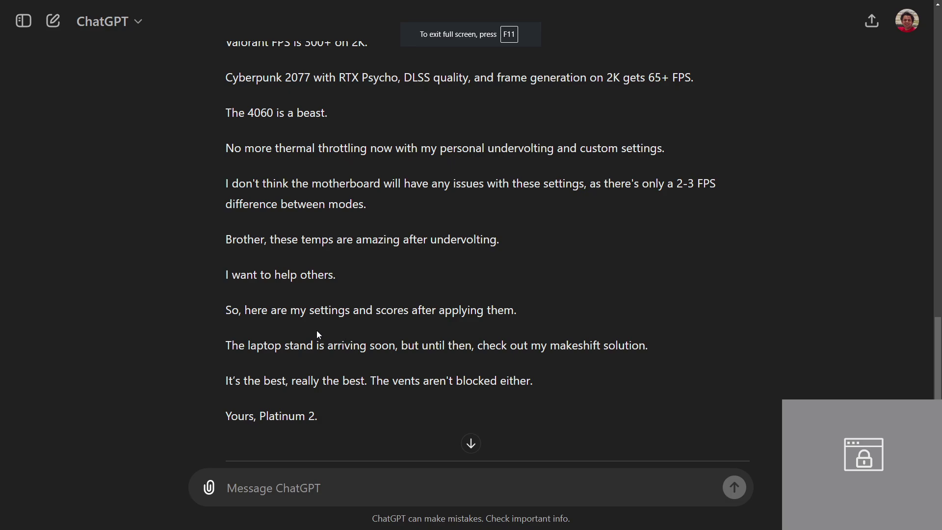
scroll(317, 330, "up", 3)
scroll(317, 331, "up", 3)
scroll(342, 259, "up", 2)
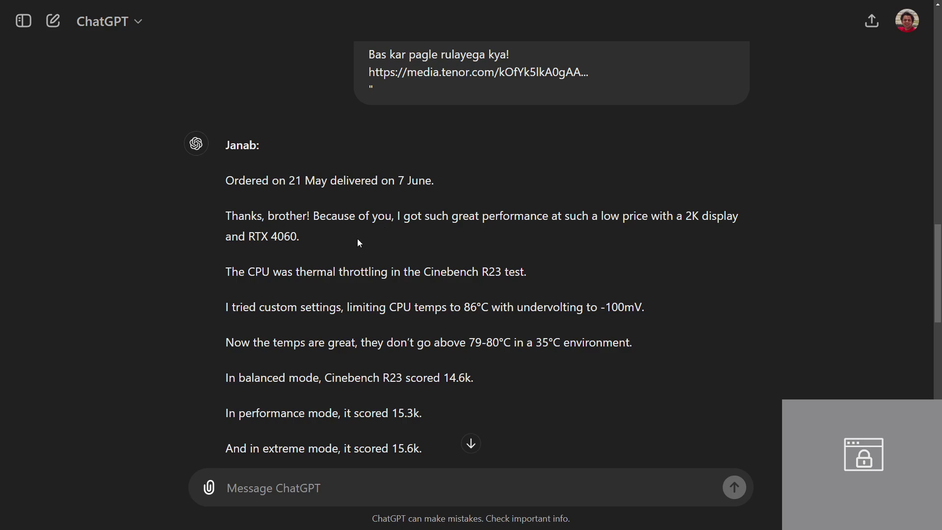
left_click_drag(300, 244, 215, 143)
mouse_move(300, 236)
left_mouse_down()
mouse_move(262, 224)
mouse_move(336, 239)
left_mouse_up()
left_click(262, 223)
left_click(339, 242)
scroll(338, 241, "down", 1)
left_click_drag(225, 223, 533, 231)
left_click(319, 223)
left_click_drag(250, 223, 544, 229)
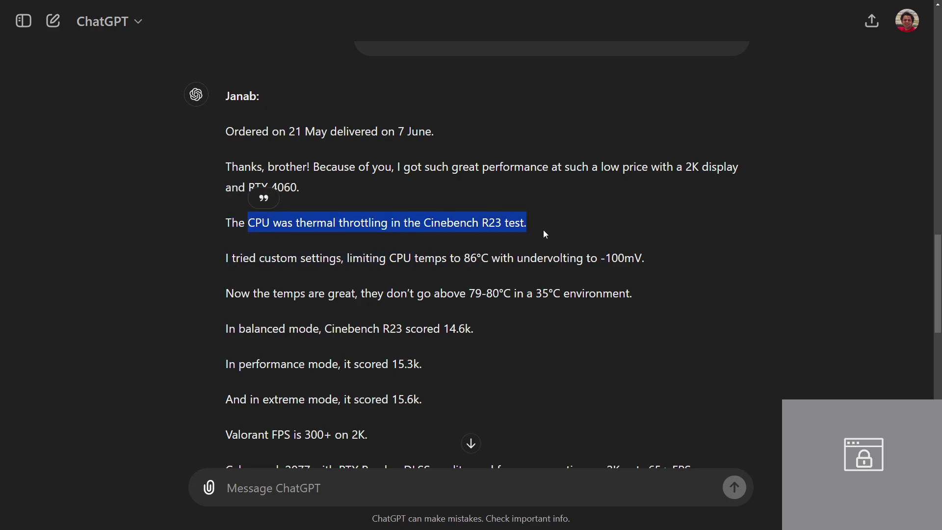
scroll(507, 234, "down", 1)
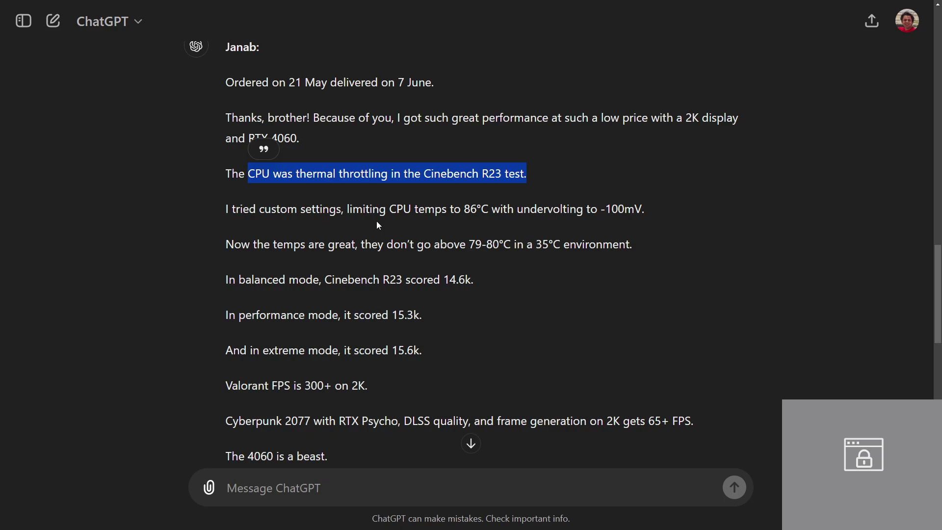
Step: Read the custom settings, -100mV undervolt and 79-80°C in a 35°C environment lines
left_click_drag(259, 209, 491, 212)
left_click(342, 211)
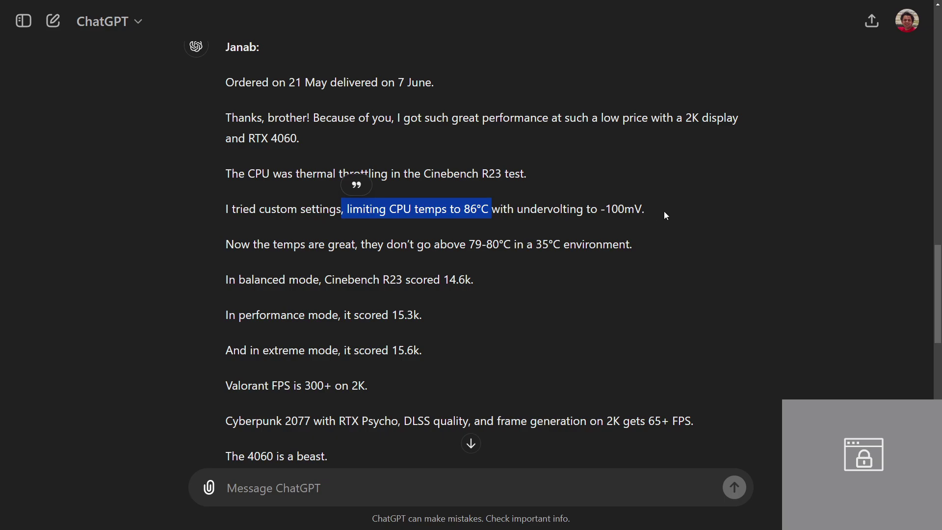
left_click_drag(587, 210, 645, 211)
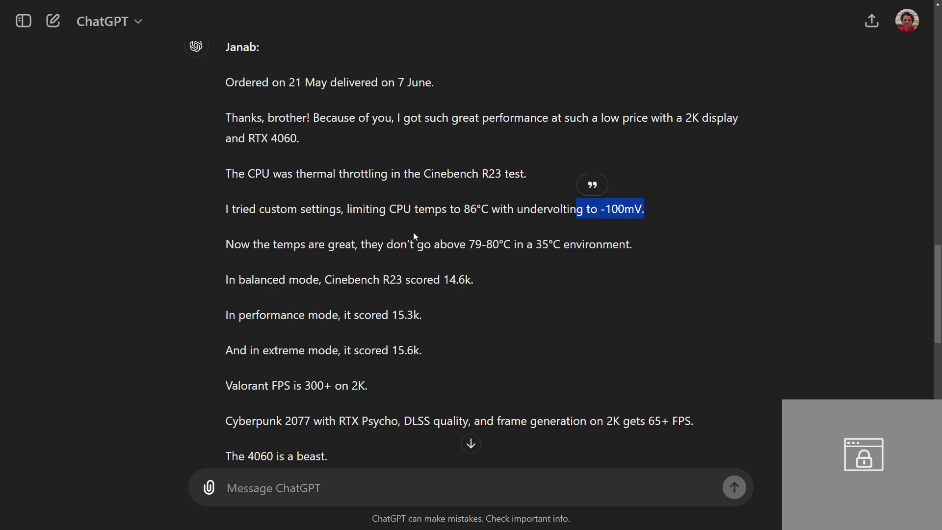
scroll(413, 236, "down", 1)
left_click(305, 196)
left_click_drag(307, 195, 394, 196)
left_click(517, 197)
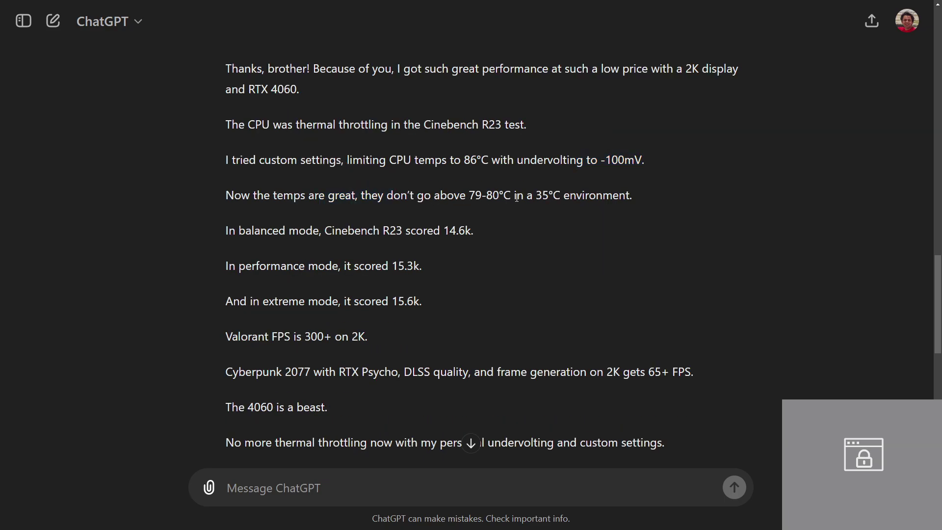
left_click_drag(470, 195, 633, 195)
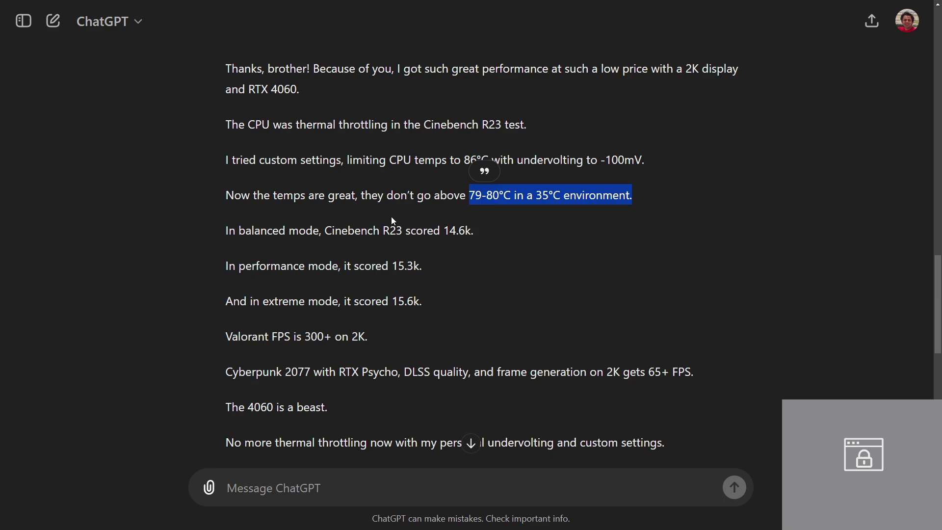
scroll(392, 219, "down", 1)
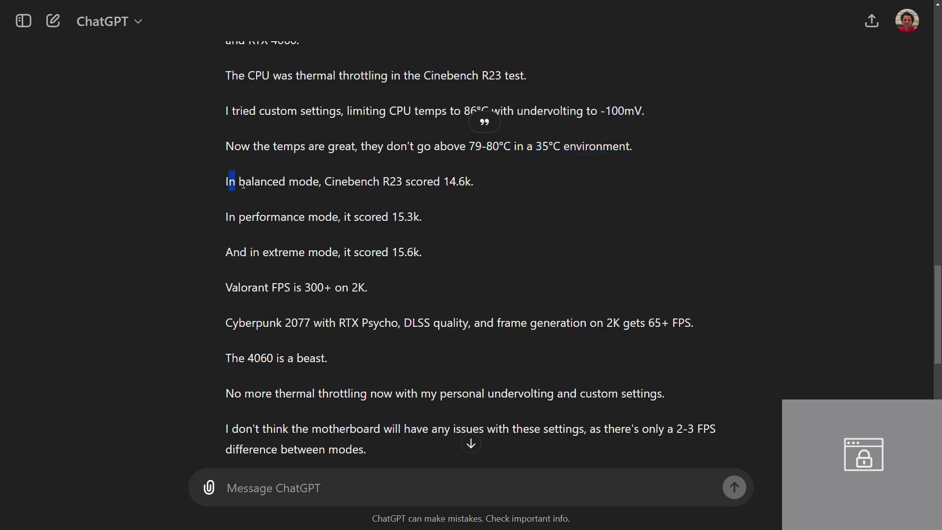
Step: Read the Cinebench R23 scores: balanced mode, 15.3k performance and 15.6k extreme
left_click_drag(227, 181, 463, 214)
left_click(485, 186)
mouse_move(475, 182)
left_mouse_down()
mouse_move(213, 189)
mouse_move(425, 222)
mouse_move(220, 251)
mouse_move(369, 240)
left_mouse_up()
left_click(218, 211)
left_click(427, 251)
scroll(252, 252, "down", 1)
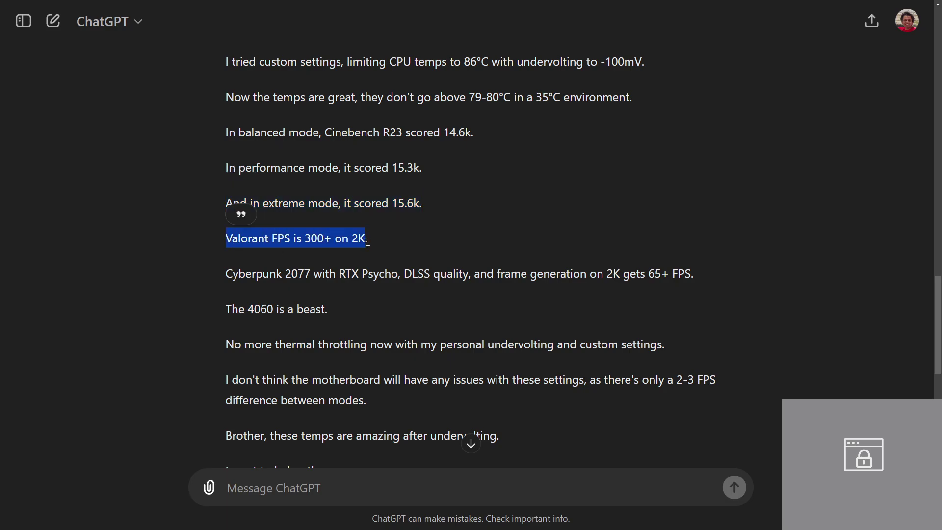
Step: Read the Valorant 2K FPS, 4060 and no-more-thermal-throttling lines
left_click(352, 242)
double_click(361, 239)
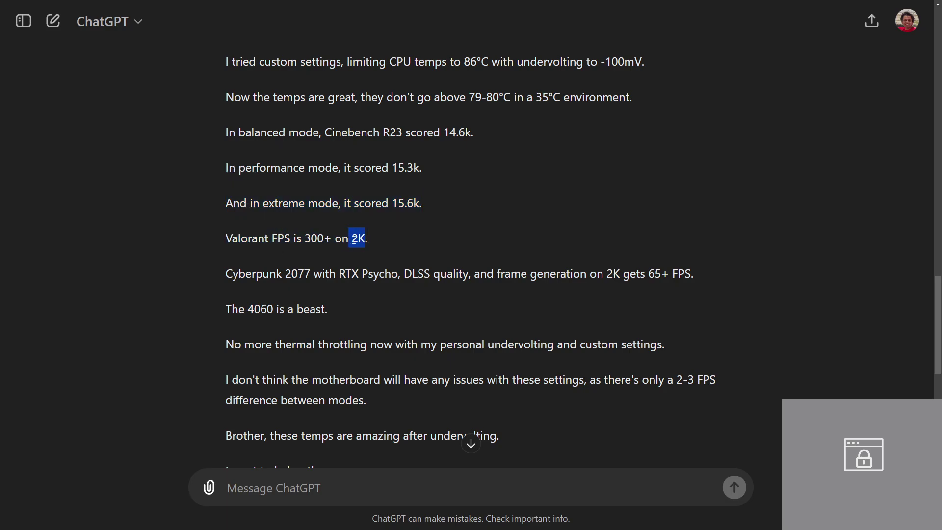
left_click(353, 240)
left_click_drag(367, 239, 348, 249)
scroll(339, 259, "down", 1)
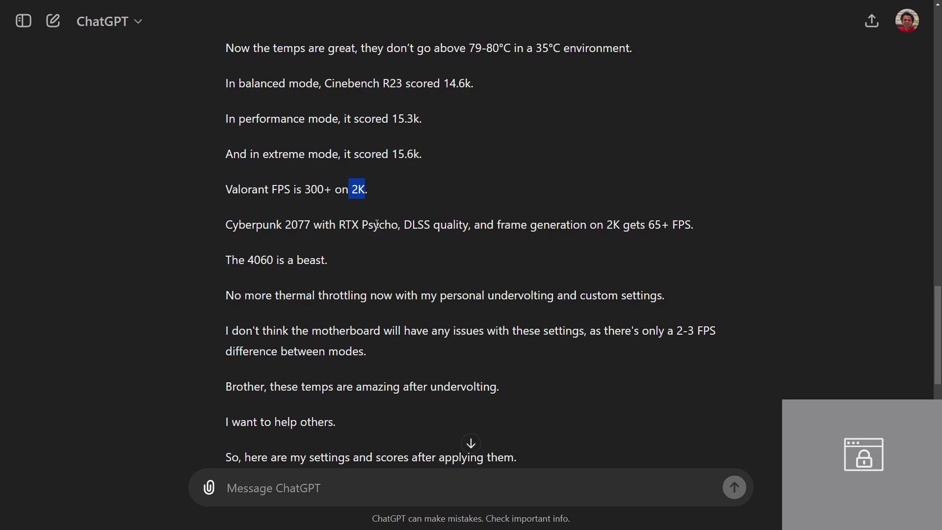
mouse_move(225, 260)
left_mouse_down()
mouse_move(386, 265)
mouse_move(213, 232)
mouse_move(258, 223)
mouse_move(661, 257)
left_mouse_up()
scroll(213, 232, "down", 1)
left_click(346, 236)
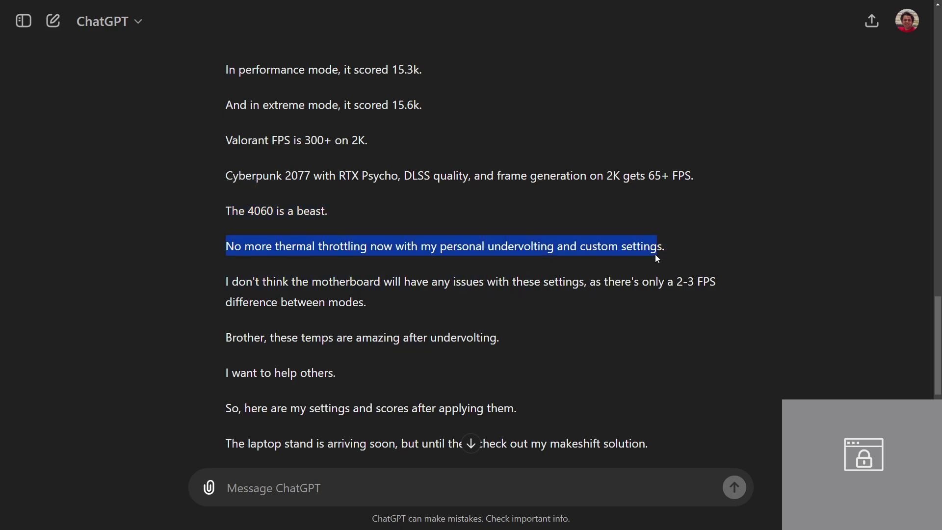
scroll(556, 270, "down", 1)
Step: Read the motherboard, post-undervolt temperature and settings-and-scores lines
left_click(317, 229)
left_click_drag(313, 232, 426, 254)
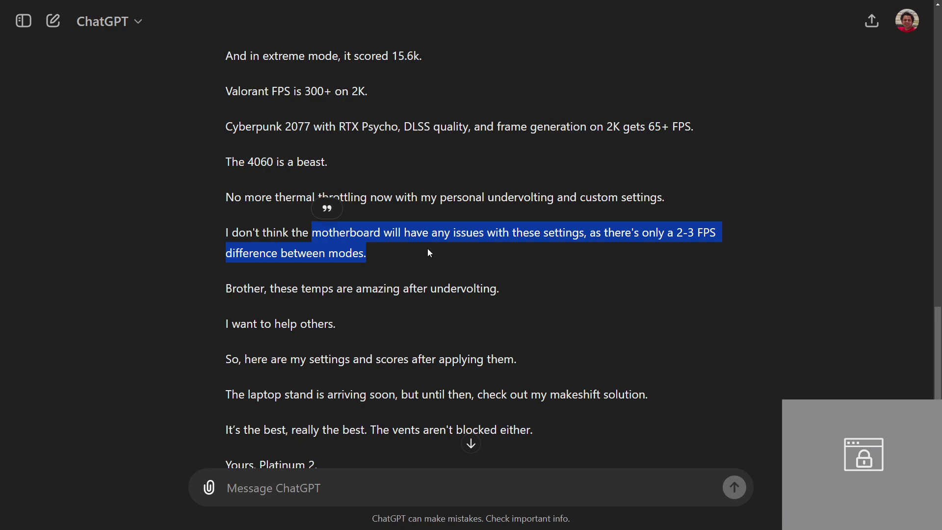
scroll(428, 251, "down", 1)
left_click_drag(271, 240, 500, 241)
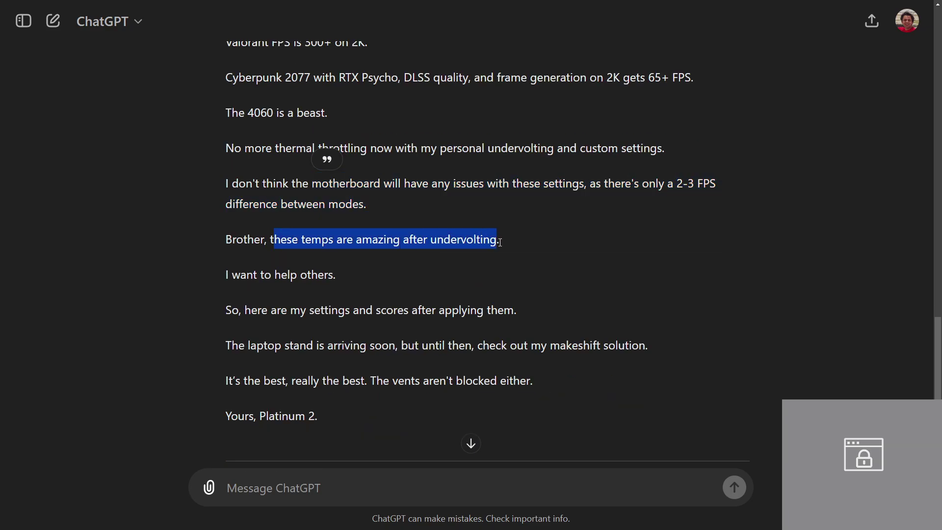
left_click_drag(326, 274, 225, 305)
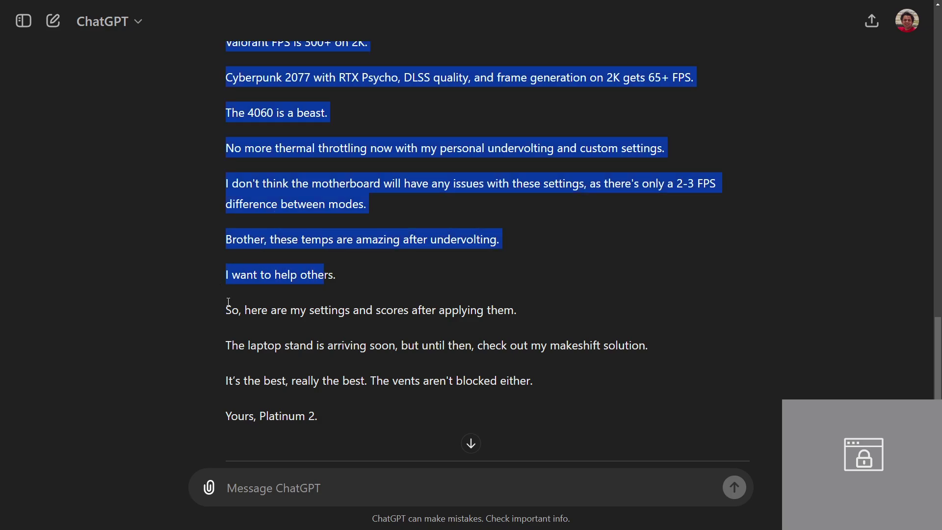
scroll(225, 305, "down", 1)
left_click_drag(244, 261, 546, 266)
left_click(288, 292)
Step: Read the laptop stand and unblocked vents remarks through the 'Yours, Platinum 2.' sign-off
left_click_drag(228, 296, 455, 297)
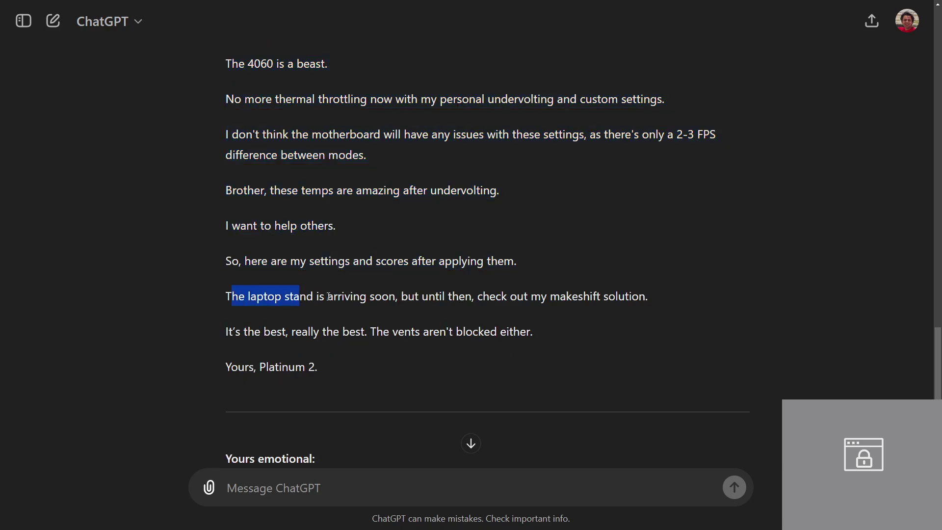
left_click(481, 297)
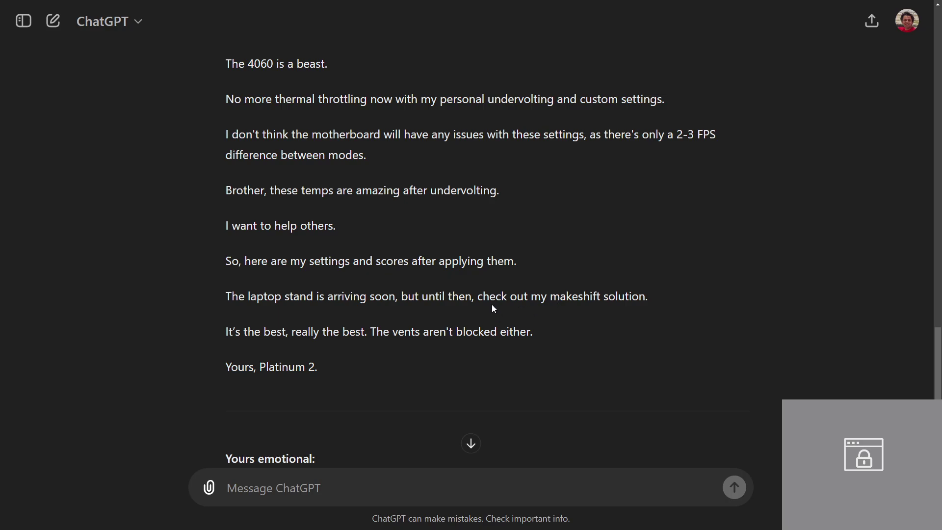
left_click_drag(282, 296, 568, 296)
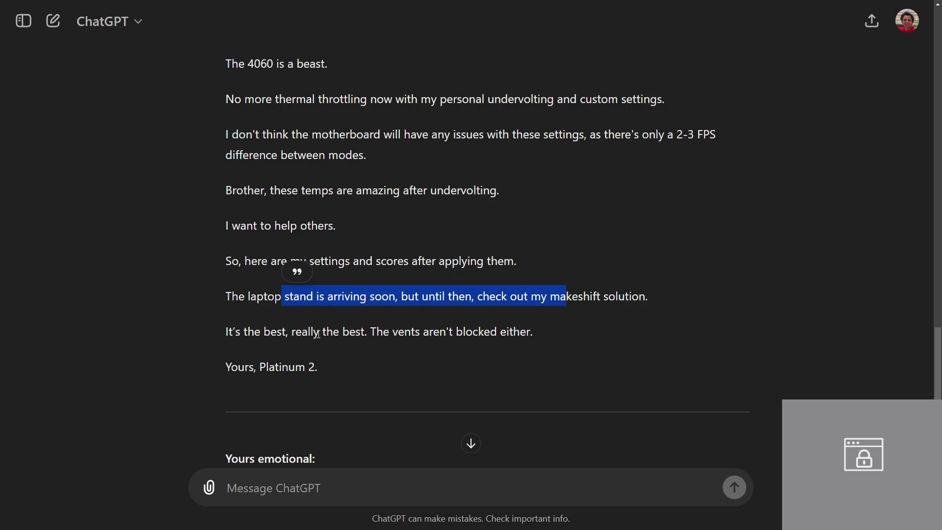
left_click(372, 335)
scroll(372, 334, "up", 5)
scroll(422, 312, "up", 5)
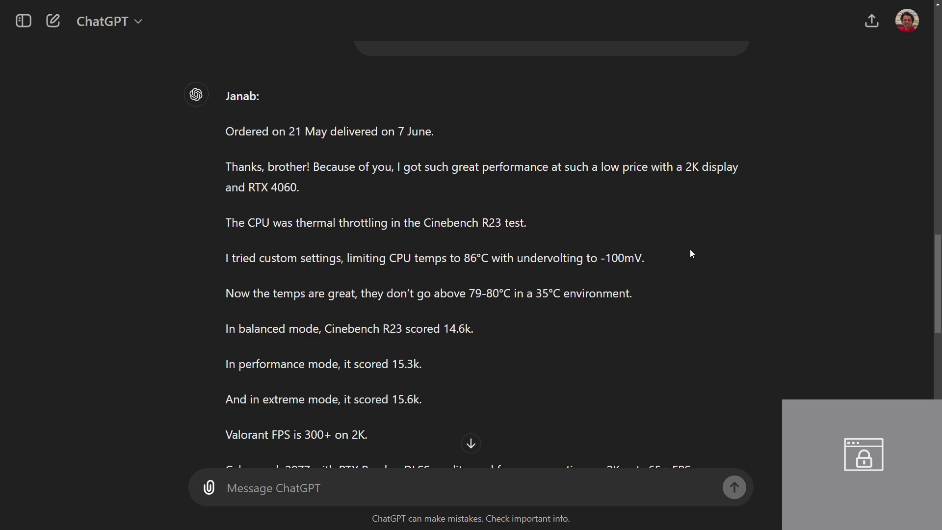
left_click_drag(536, 293, 632, 293)
scroll(516, 294, "down", 5)
scroll(400, 336, "down", 3)
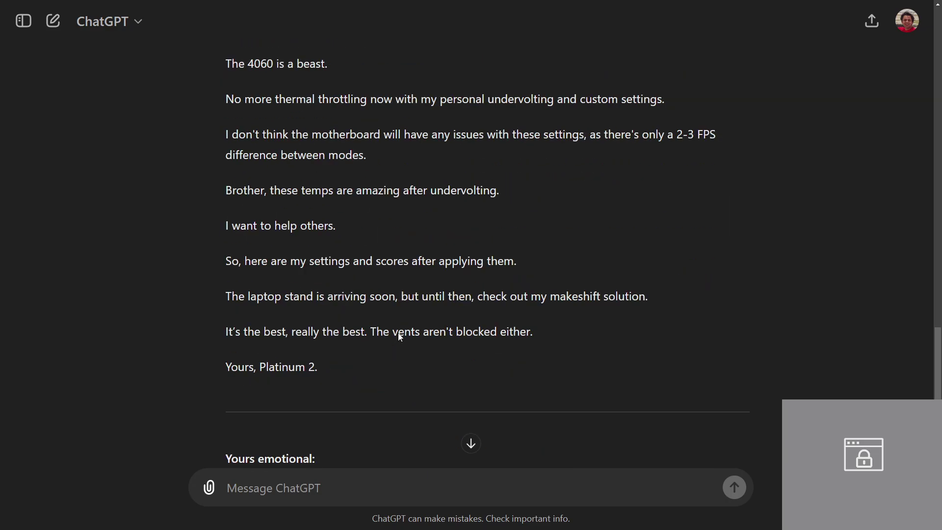
left_click_drag(227, 332, 533, 331)
left_click(352, 355)
left_click_drag(362, 369, 216, 369)
left_click_drag(319, 367, 223, 369)
Step: Switch to Windows Photos and advance two photos to the Cinebench R23 and HWiNFO64 shot
key("ctrl+c")
key("alt+Tab")
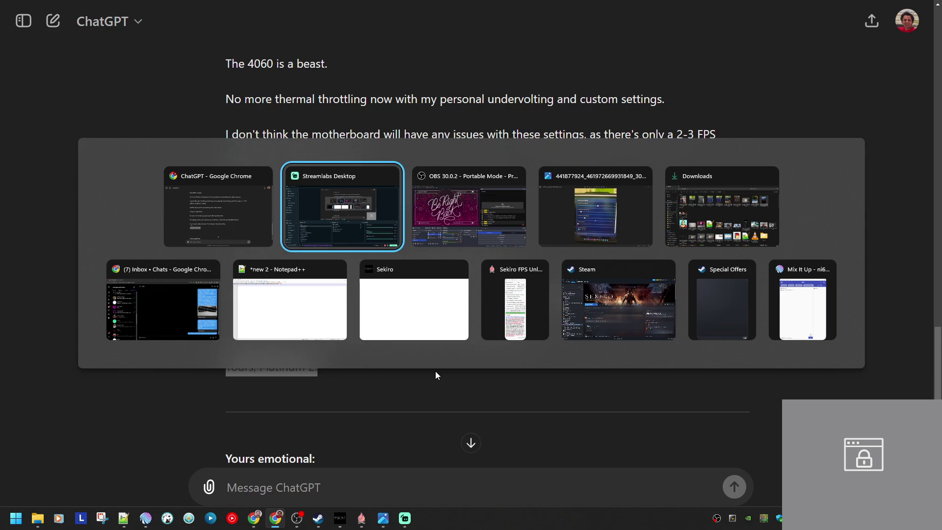
key("Tab")
key("Tab")
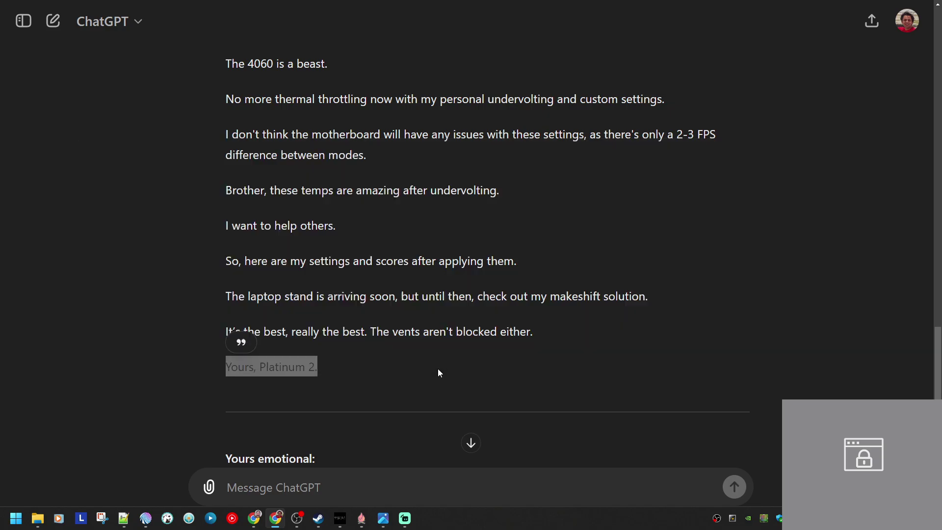
key("Right")
key("Right")
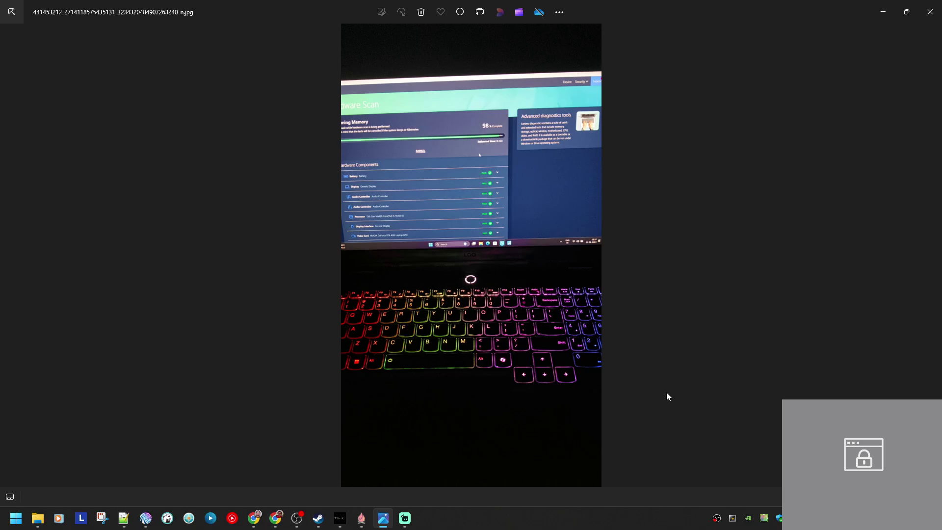
key("Right")
key("Right")
scroll(527, 257, "up", 1)
scroll(504, 231, "down", 1)
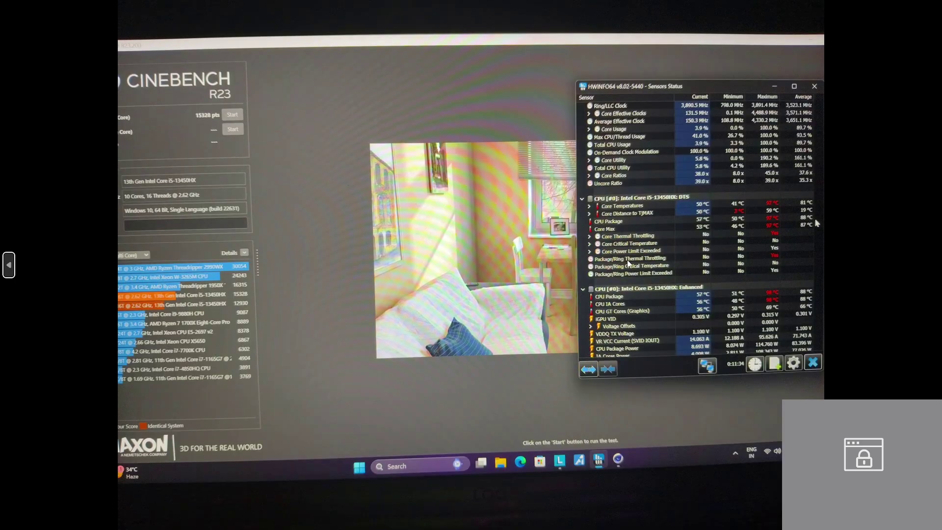
scroll(851, 217, "up", 2)
scroll(816, 243, "up", 2)
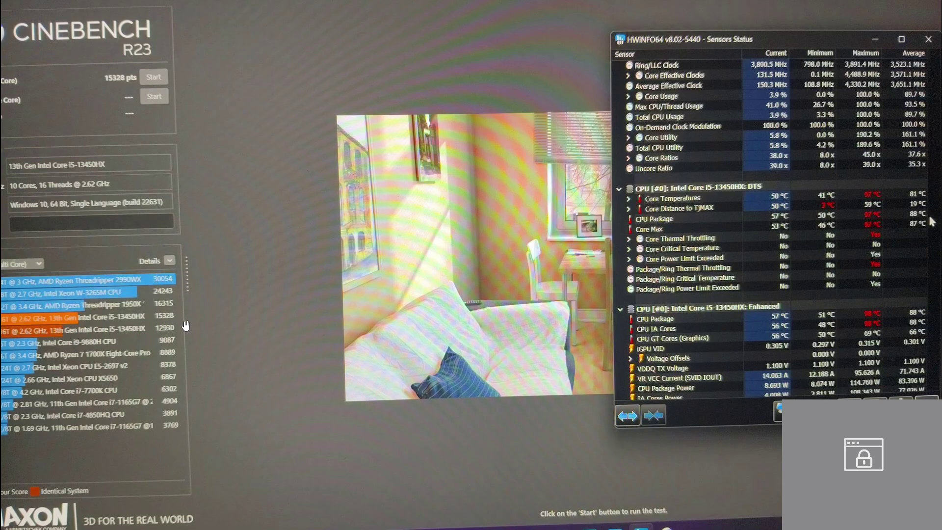
scroll(185, 325, "down", 2)
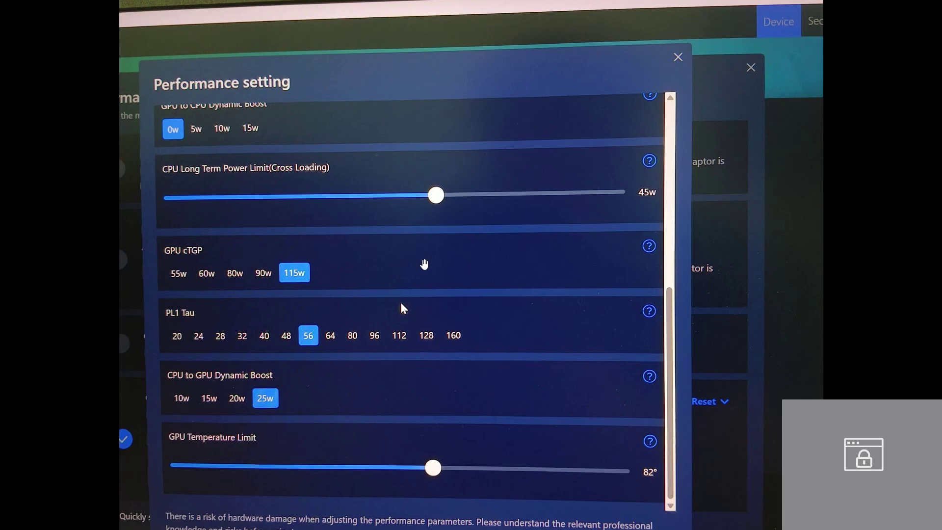
Step: Launch Lenovo Vantage from the Start menu to reach the LOQ 15IRX9 dashboard
key("super")
left_click(81, 518)
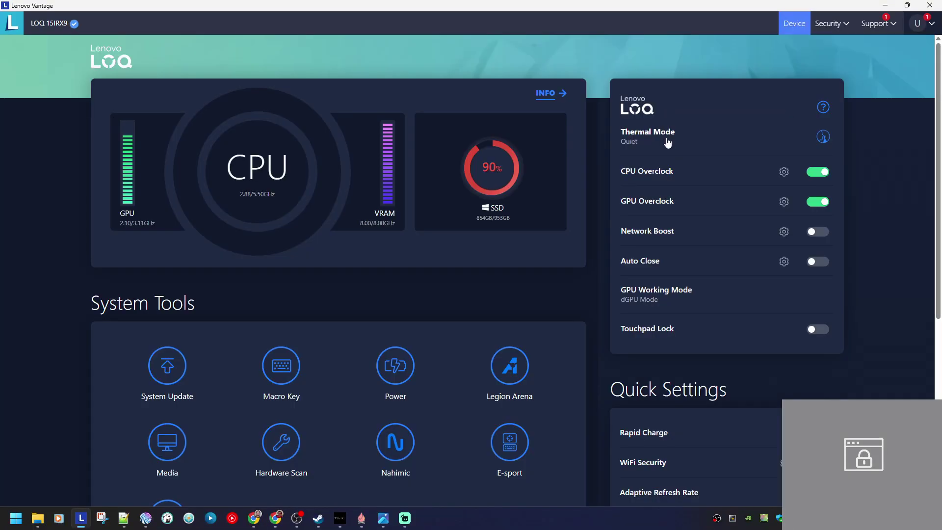
Step: Inspect Custom Mode's performance limits, then set the thermal mode to Quiet
left_click(679, 148)
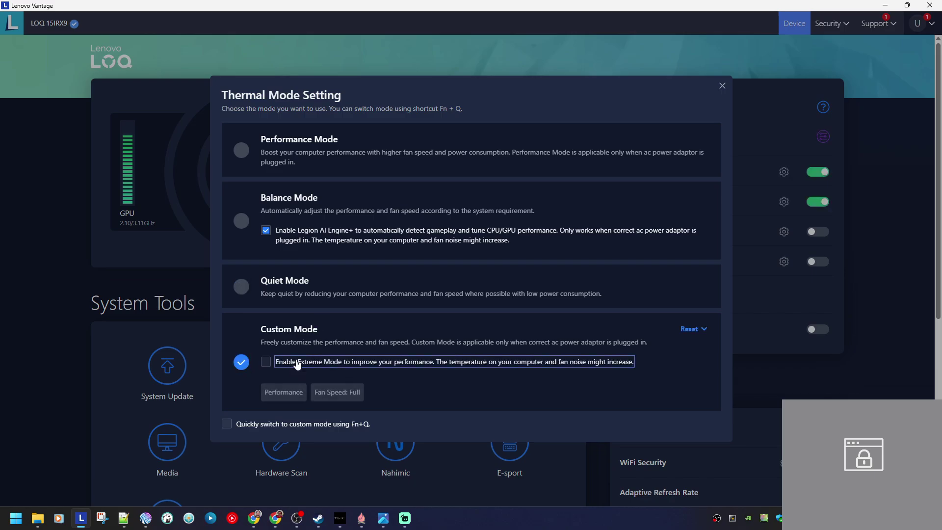
left_click(284, 392)
scroll(392, 278, "down", 1)
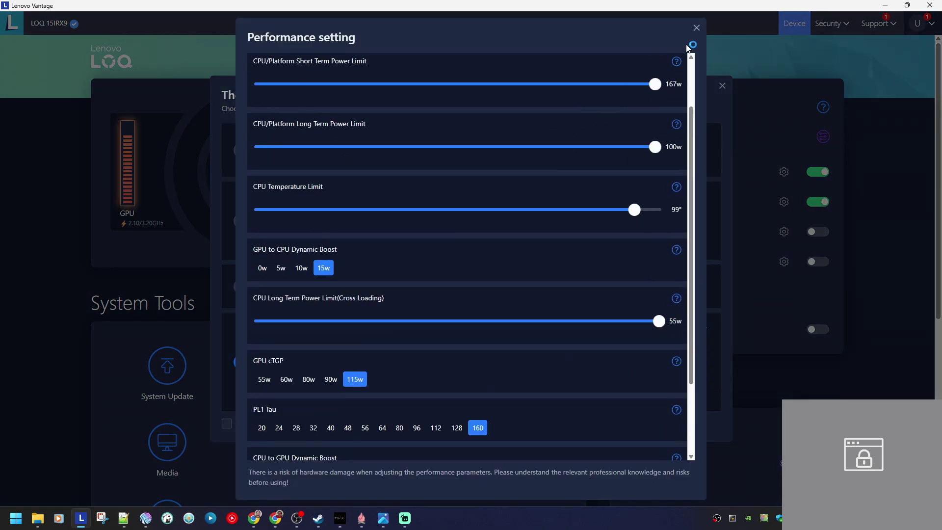
left_click(696, 28)
left_click(240, 286)
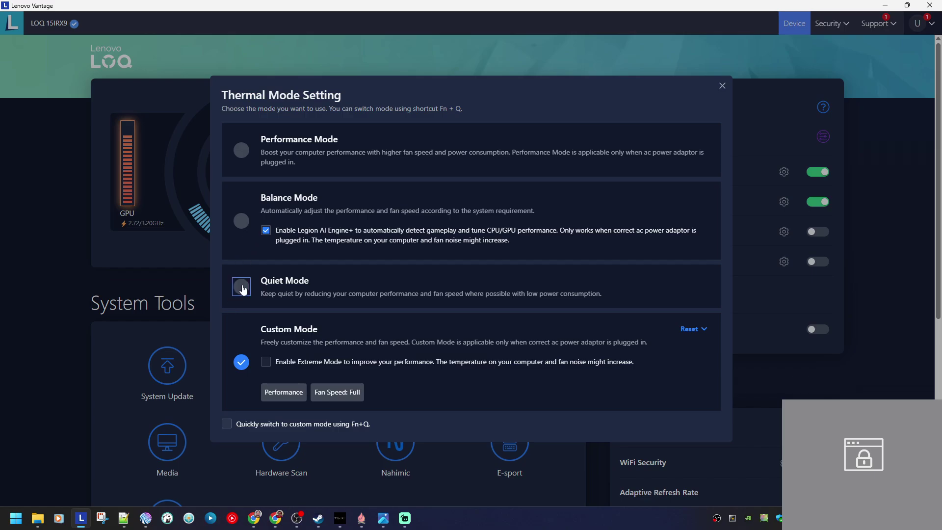
left_click(723, 86)
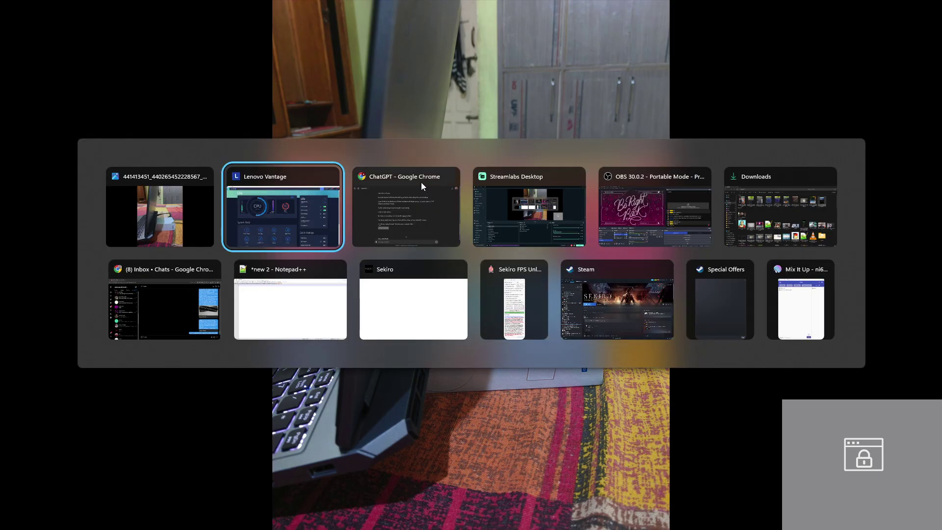
Step: Alt+Tab through open windows to bring Streamlabs Desktop's Desktop+Camera scene forward
key("Tab")
key("Tab")
key("Tab")
key("alt+Tab")
key("Tab")
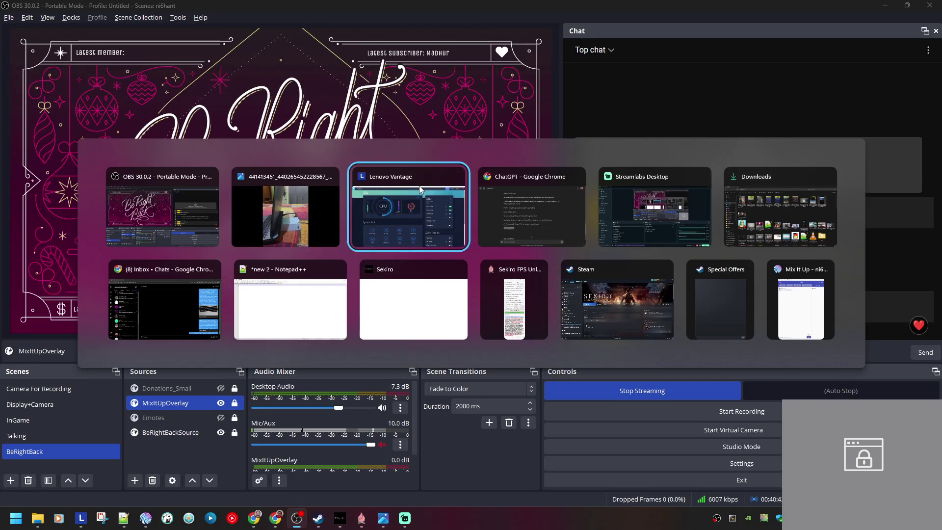
key("Tab")
key("Tab")
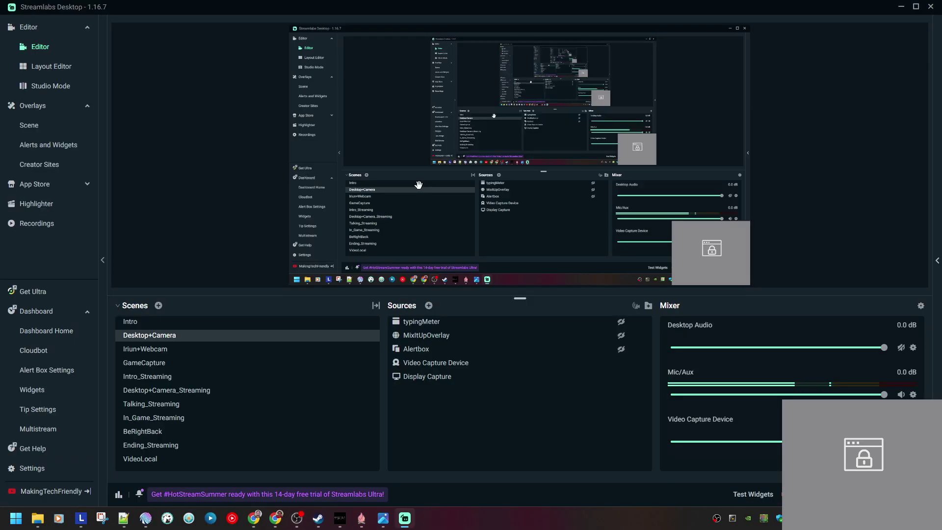